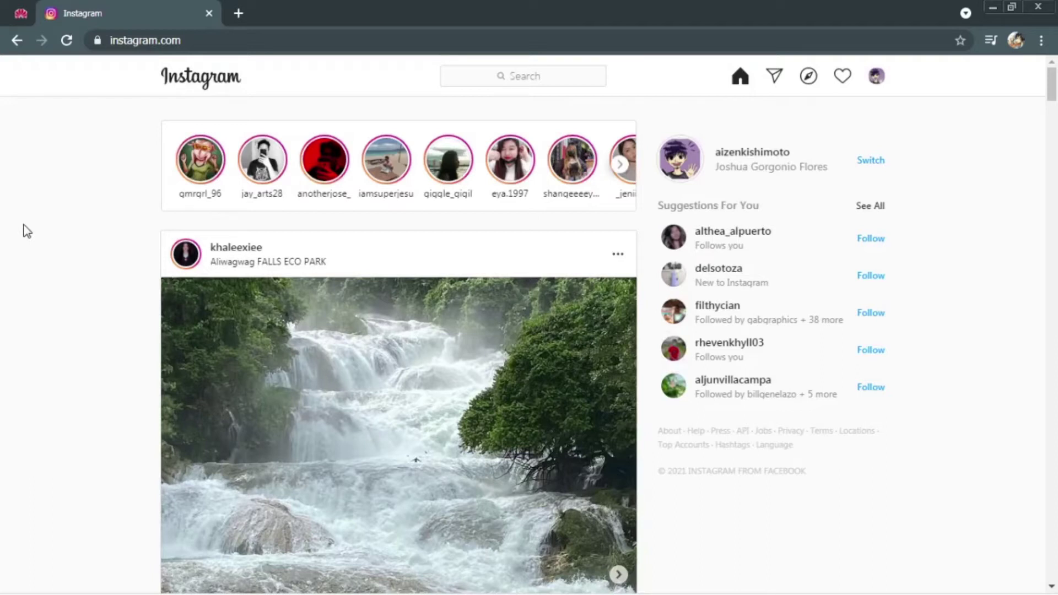
Open the developer tools with iPhone X device emulation turned on and reload Instagram in its mobile layout
{"action": "key", "text": "F12"}
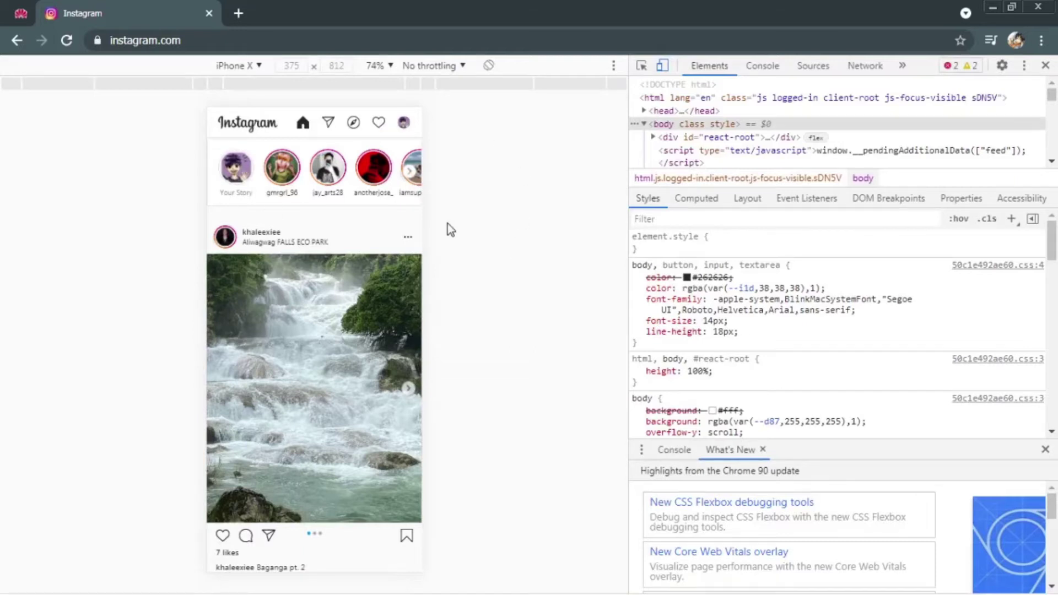
{"action": "left_click", "coordinate": [662, 69]}
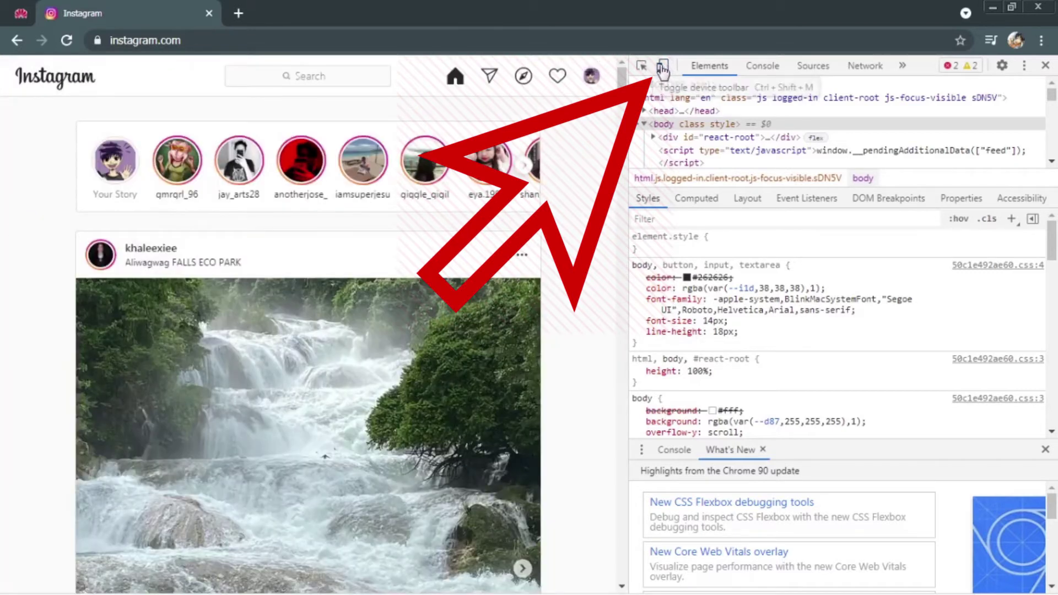
{"action": "left_click", "coordinate": [662, 68]}
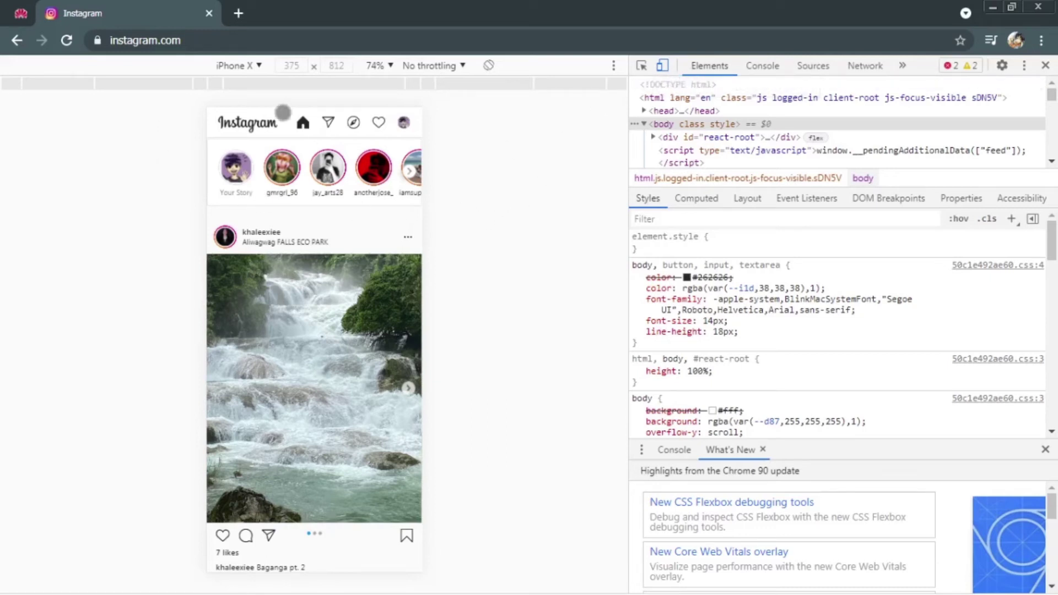
{"action": "left_click", "coordinate": [259, 66]}
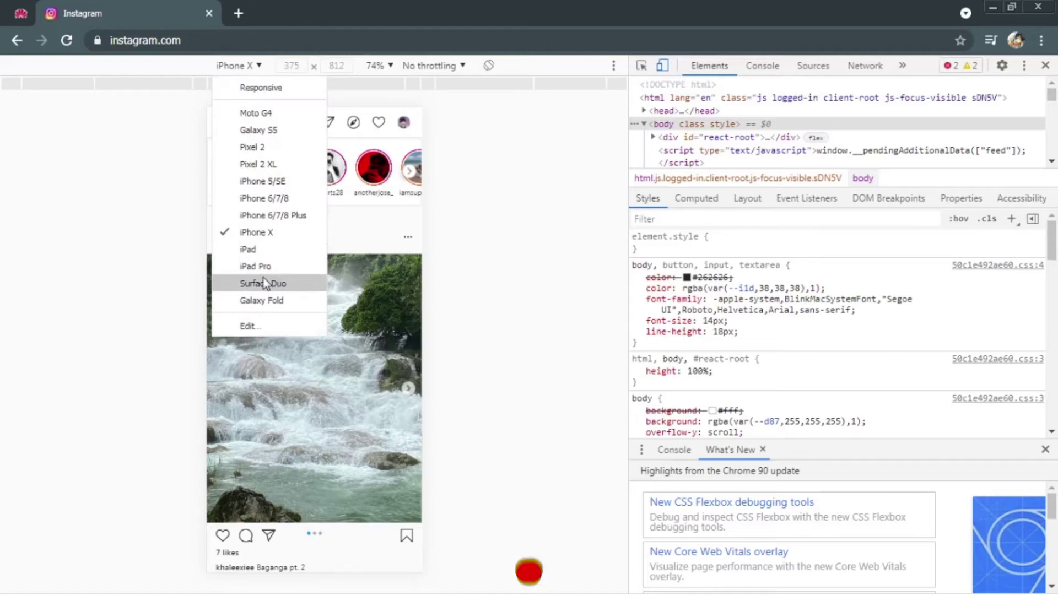
{"action": "left_click", "coordinate": [493, 212]}
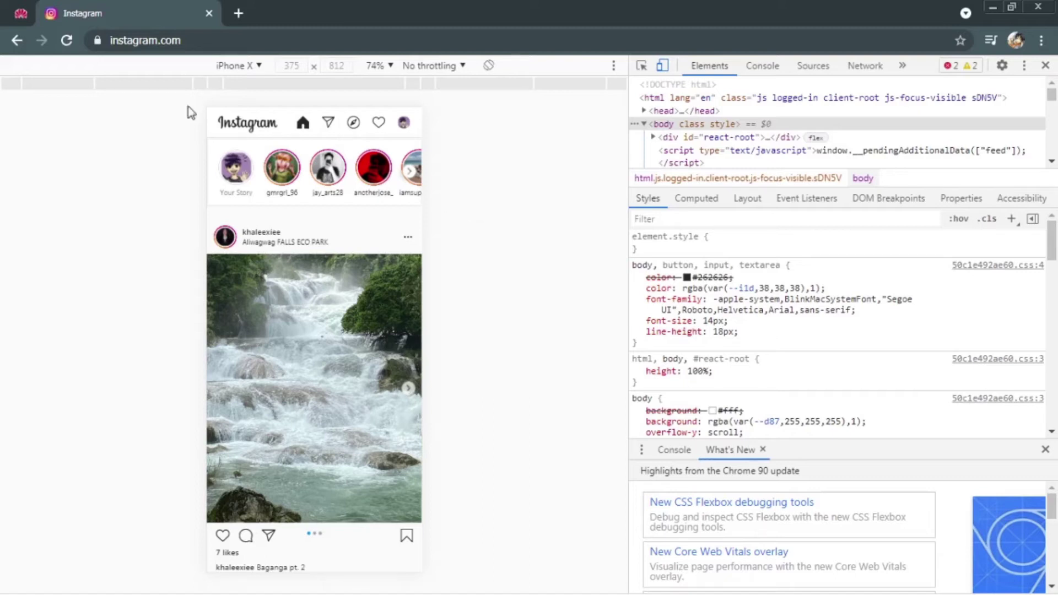
{"action": "left_click", "coordinate": [64, 44]}
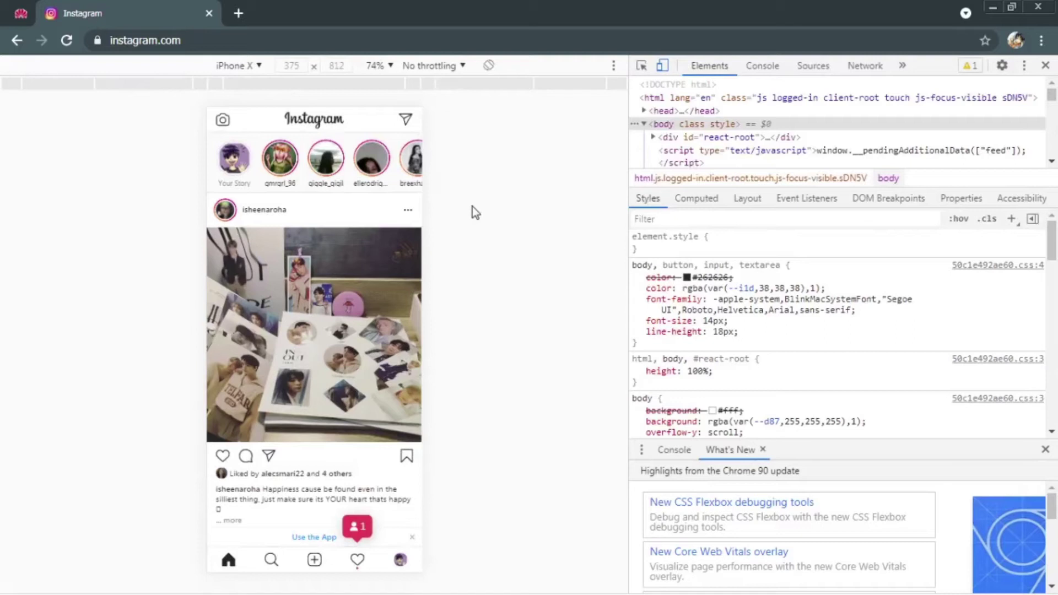
{"action": "key", "text": "F5"}
Start a new photo post with the image Nald.jpg and proceed to the post details without a filter
{"action": "left_click", "coordinate": [314, 559]}
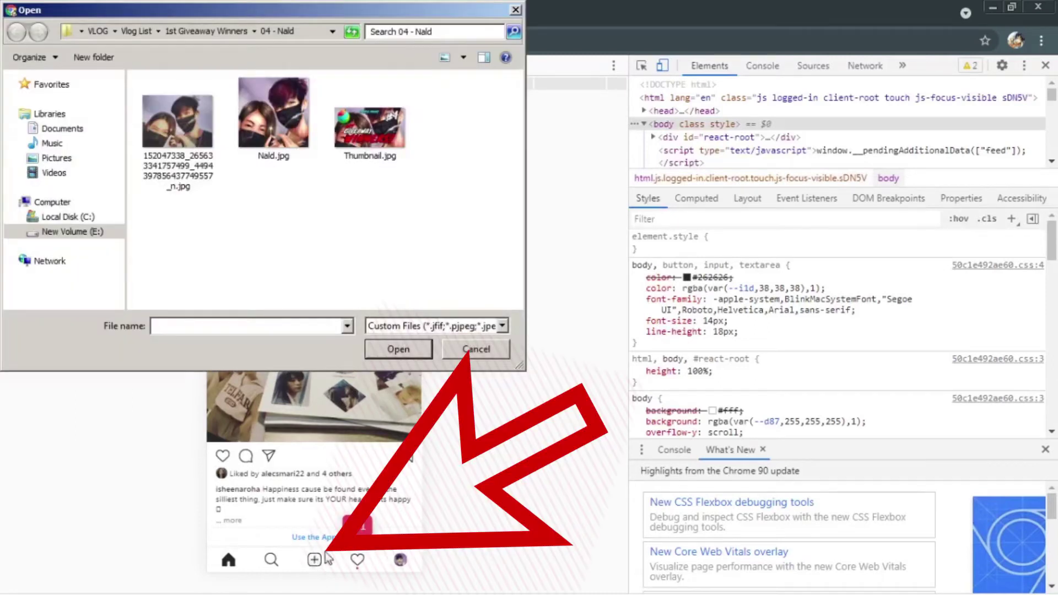
{"action": "left_click", "coordinate": [282, 129]}
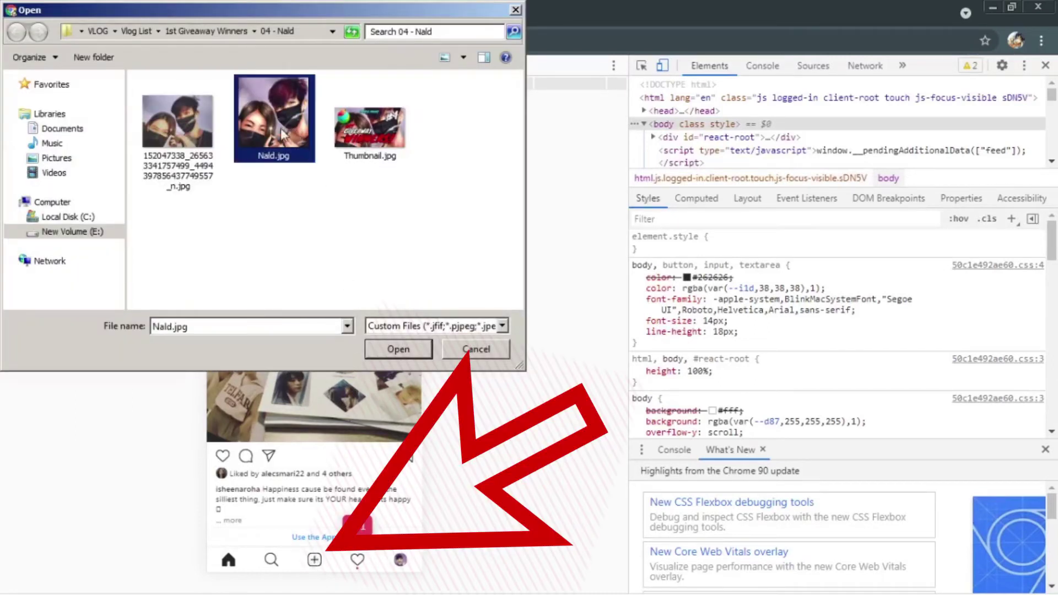
{"action": "left_click", "coordinate": [393, 353]}
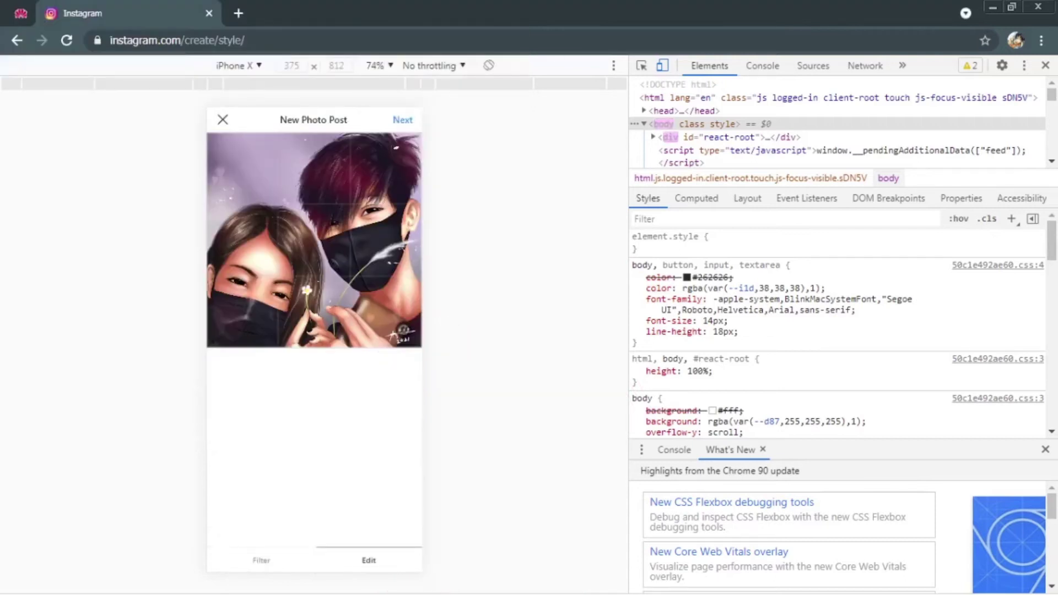
{"action": "left_click", "coordinate": [403, 119]}
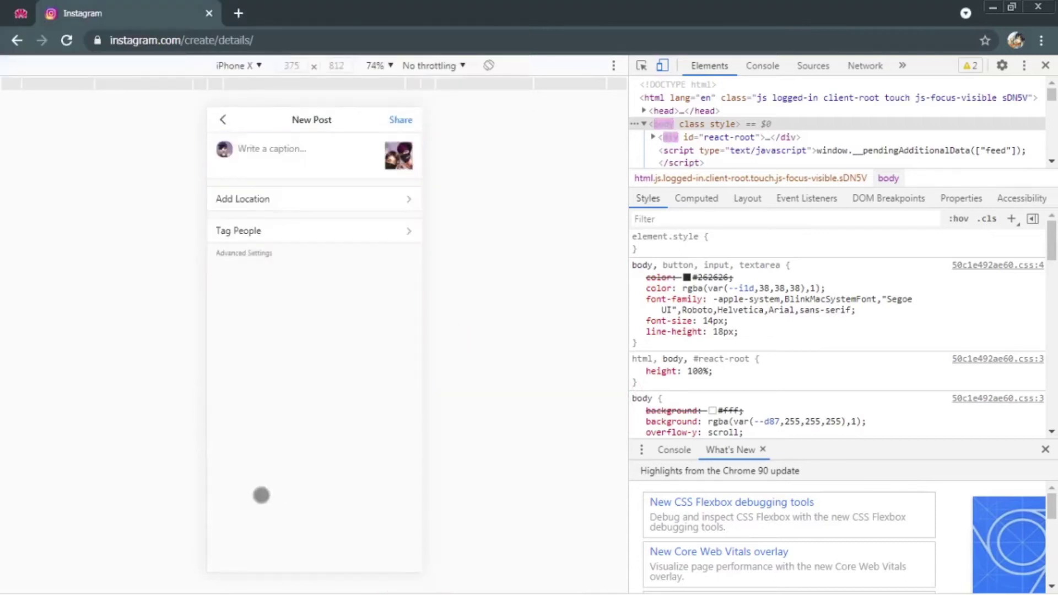
Enter "sample" as the caption of the new post
{"action": "left_click", "coordinate": [308, 157]}
{"action": "type", "text": "sample"}
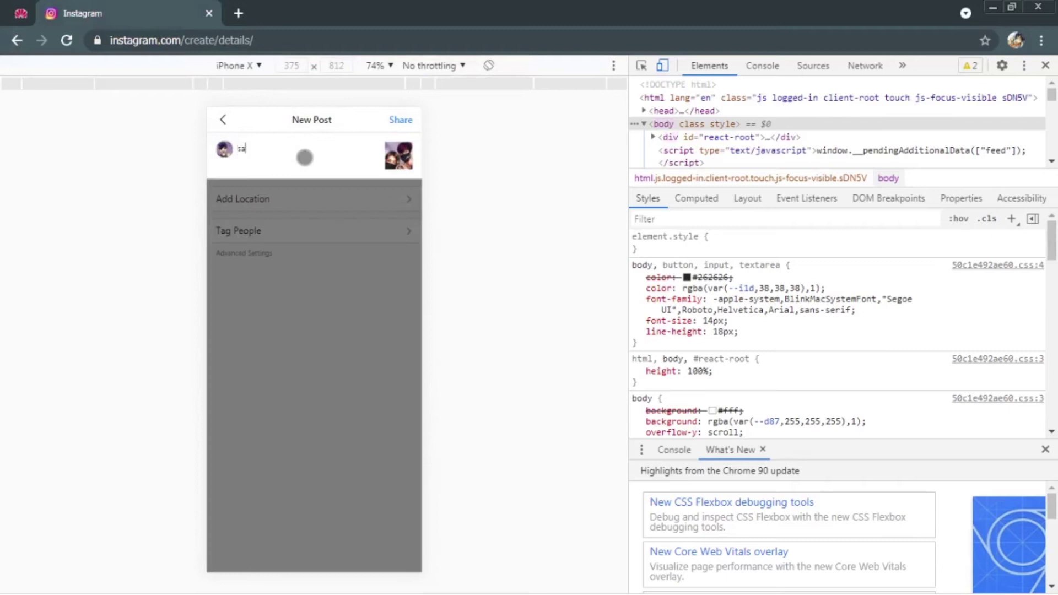
{"action": "left_click", "coordinate": [289, 346]}
Search people by first name, tag the first account on the woman's face in the photo, and leave the post
{"action": "left_click", "coordinate": [297, 230]}
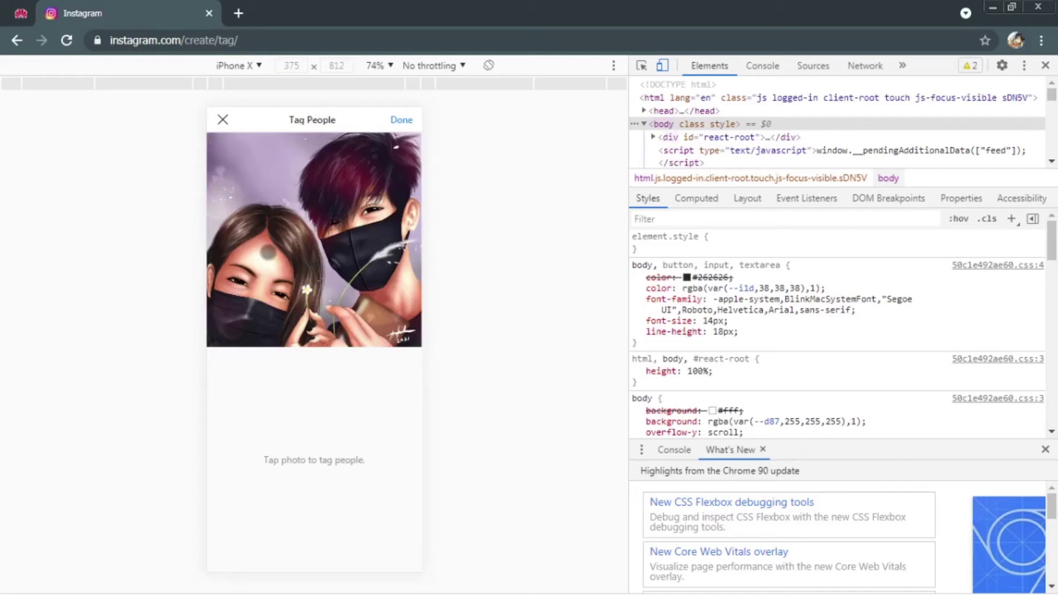
{"action": "left_click", "coordinate": [261, 264]}
{"action": "left_click", "coordinate": [312, 149]}
{"action": "type", "text": "alex"}
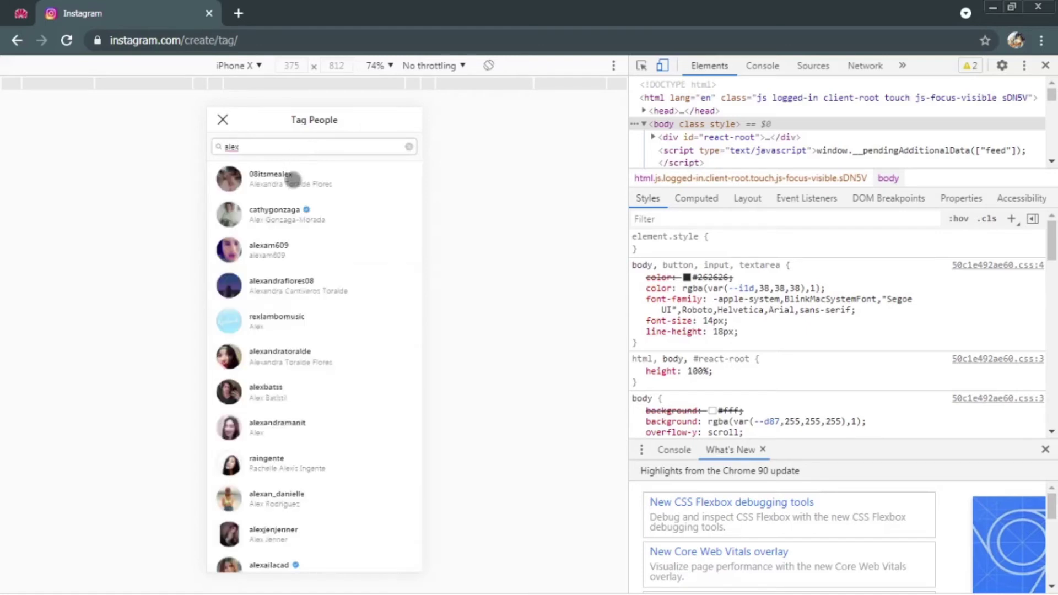
{"action": "left_click", "coordinate": [292, 179]}
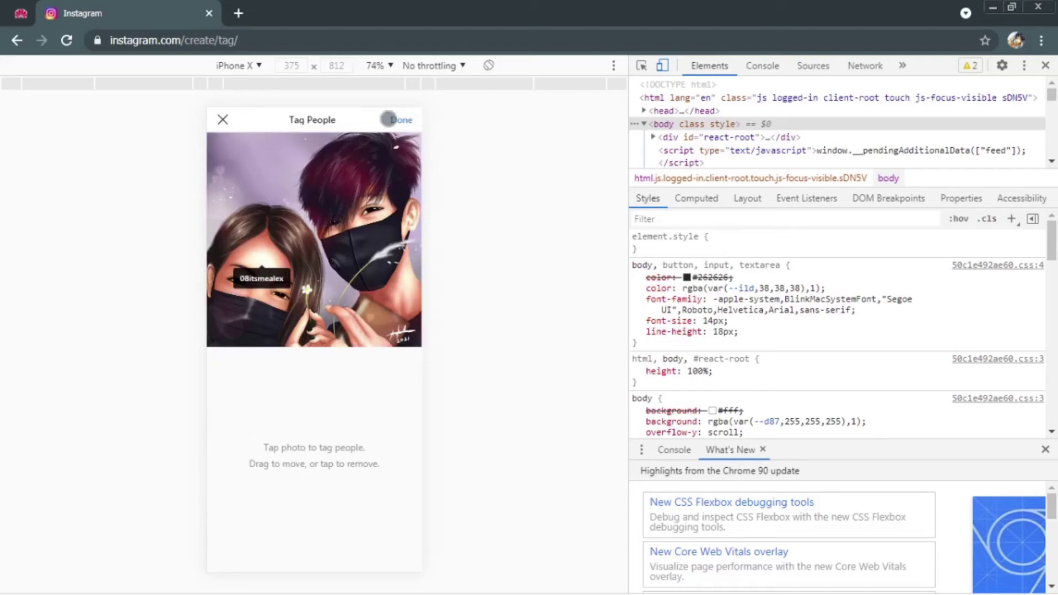
{"action": "left_click", "coordinate": [222, 121]}
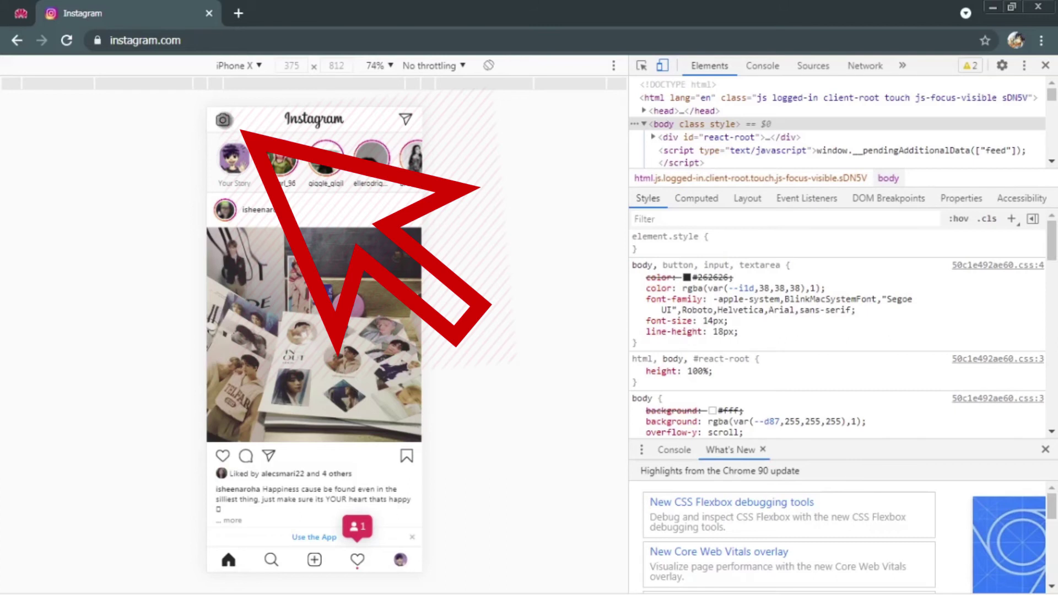
Start a new story with the image Nald.jpg
{"action": "left_click", "coordinate": [223, 120]}
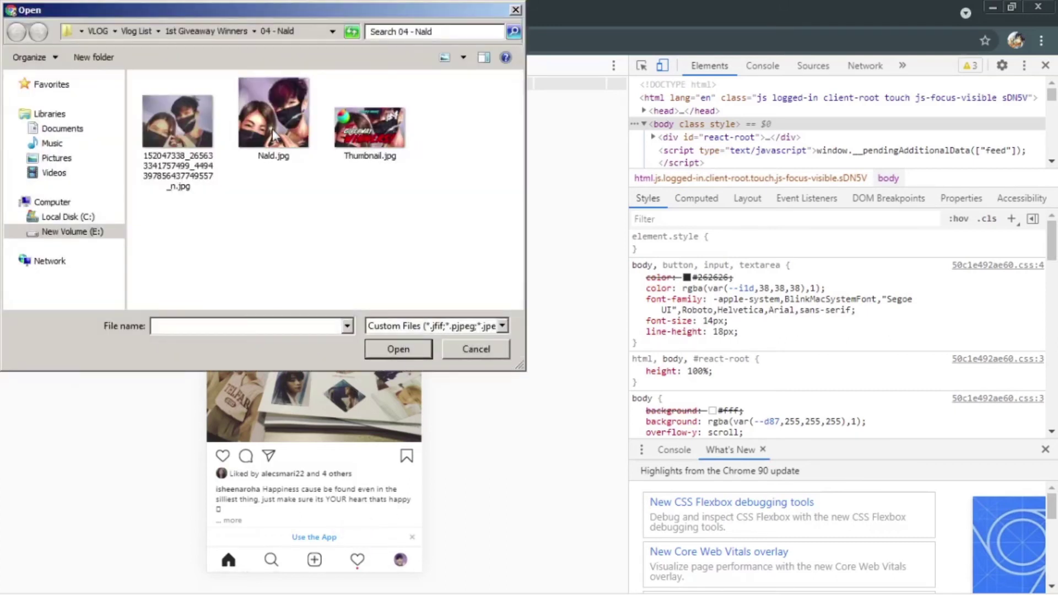
{"action": "left_click", "coordinate": [272, 129]}
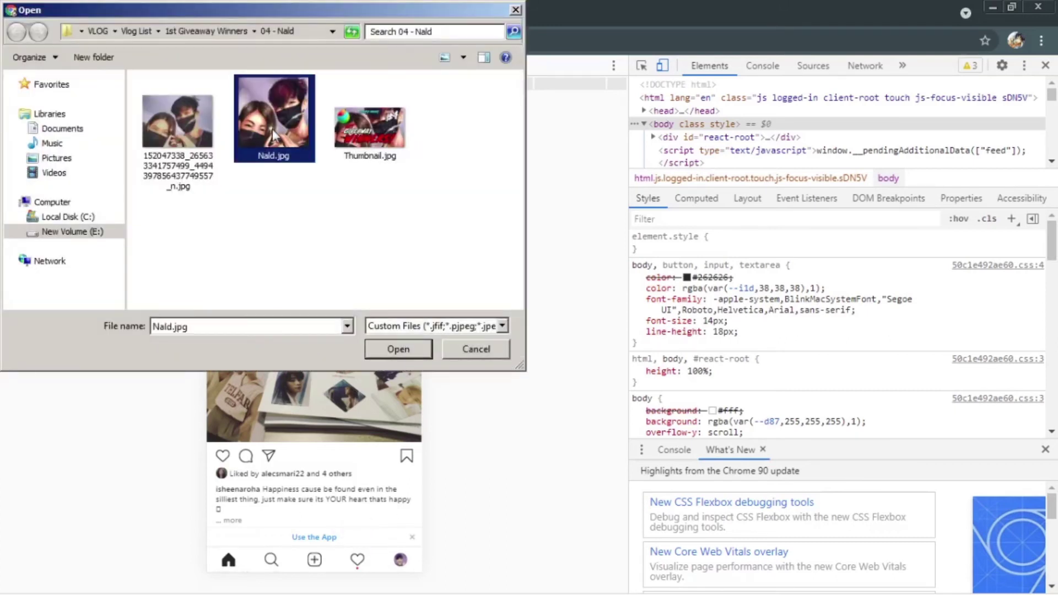
{"action": "left_click", "coordinate": [392, 350]}
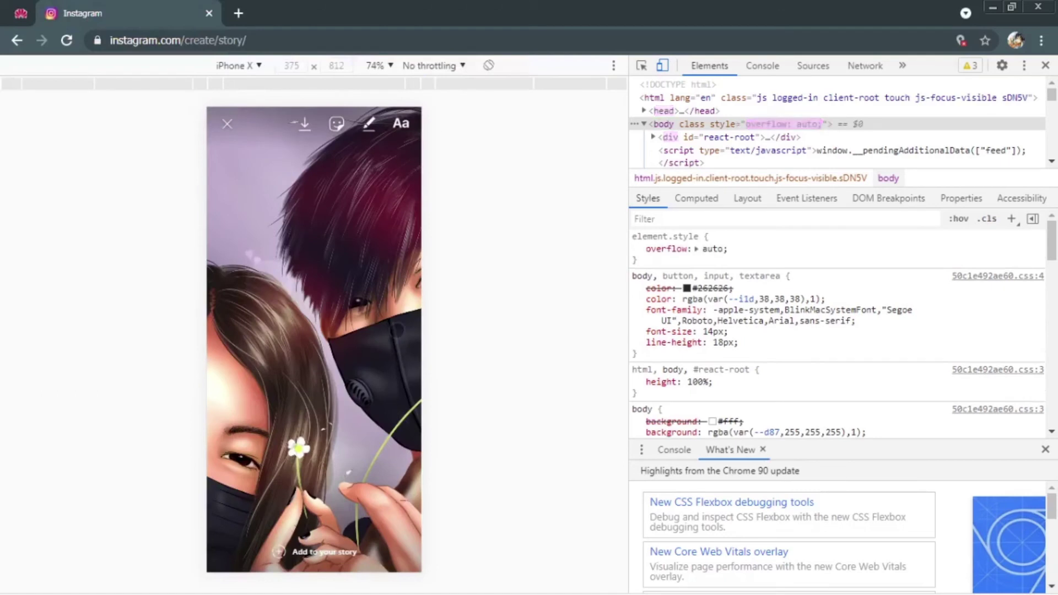
Add the white text "Sample text" to the story and move it near the top of the photo
{"action": "left_click", "coordinate": [401, 123]}
{"action": "type", "text": "Sample text"}
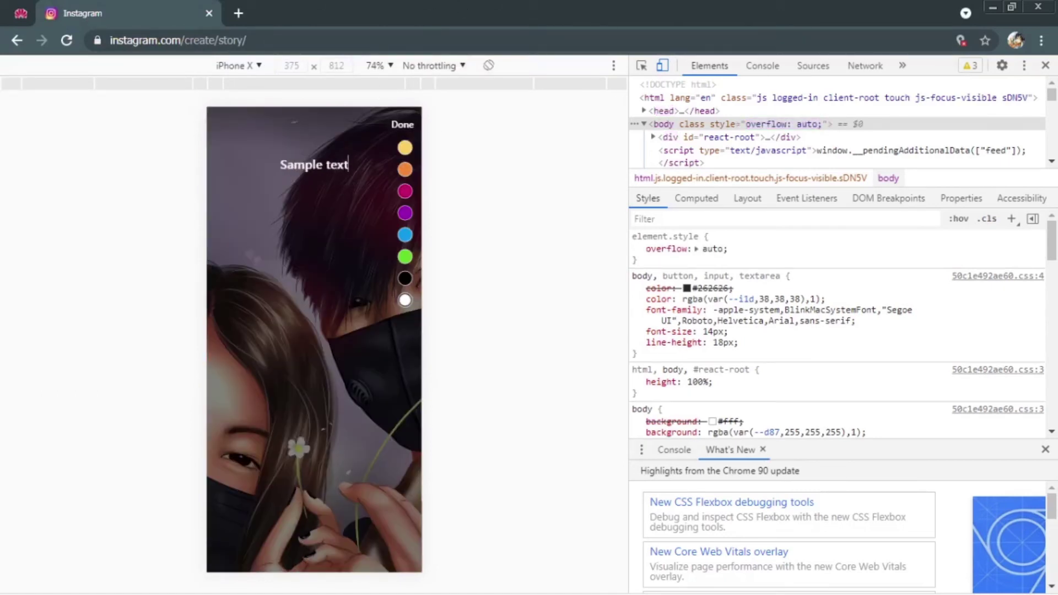
{"action": "left_click", "coordinate": [402, 125]}
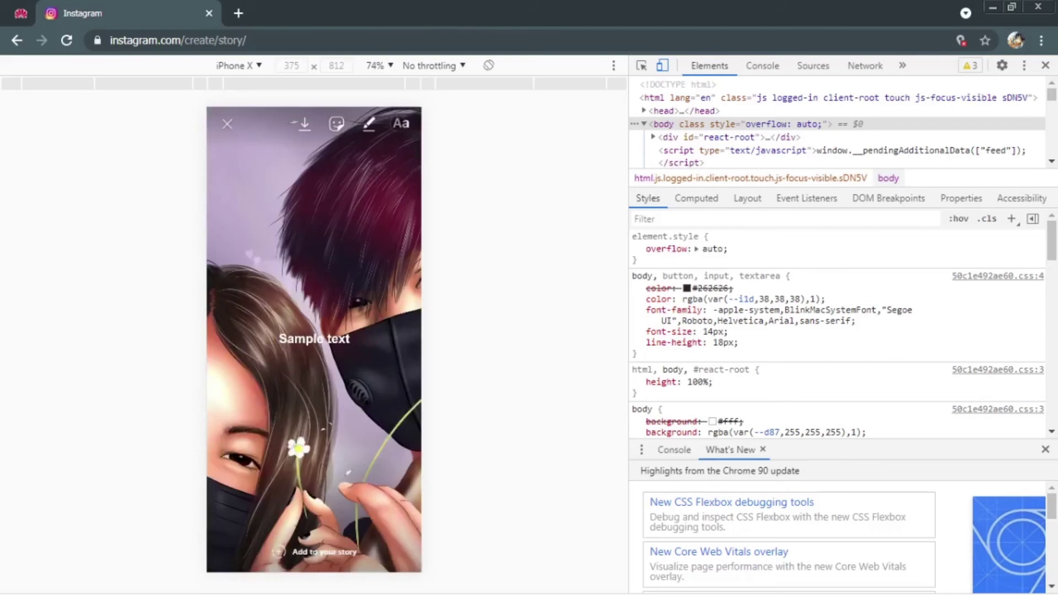
{"action": "left_click", "coordinate": [401, 123]}
{"action": "left_click", "coordinate": [398, 125]}
{"action": "left_click", "coordinate": [401, 124]}
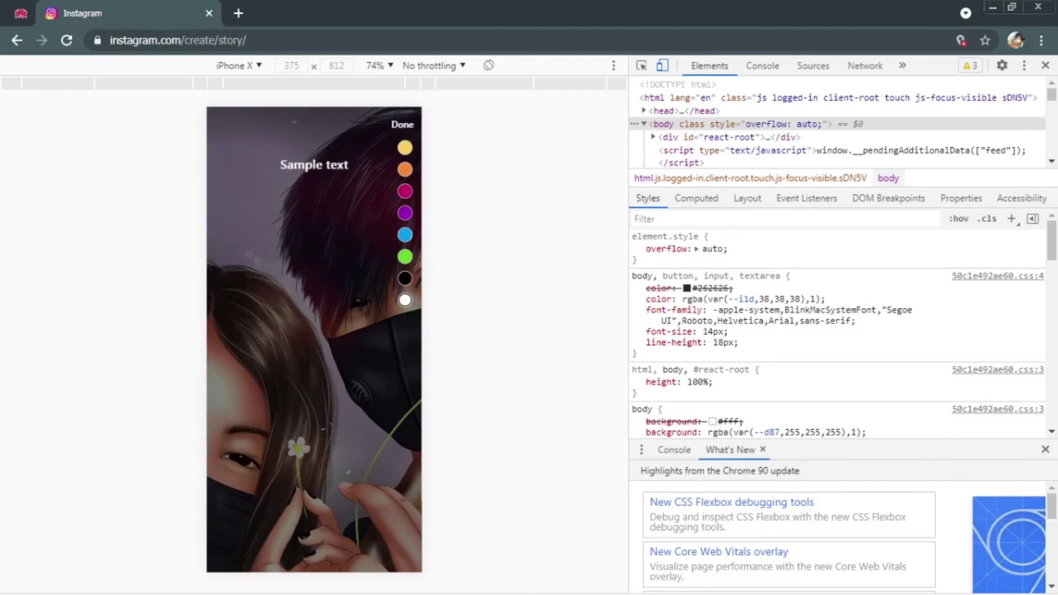
{"action": "left_click", "coordinate": [399, 125]}
{"action": "left_click_drag", "start_coordinate": [333, 332], "coordinate": [330, 179]}
Add a second text, "asdasd", to the story
{"action": "left_click", "coordinate": [402, 123]}
{"action": "left_click", "coordinate": [401, 124]}
{"action": "left_click", "coordinate": [402, 123]}
{"action": "type", "text": "asdasd"}
{"action": "left_click", "coordinate": [401, 124]}
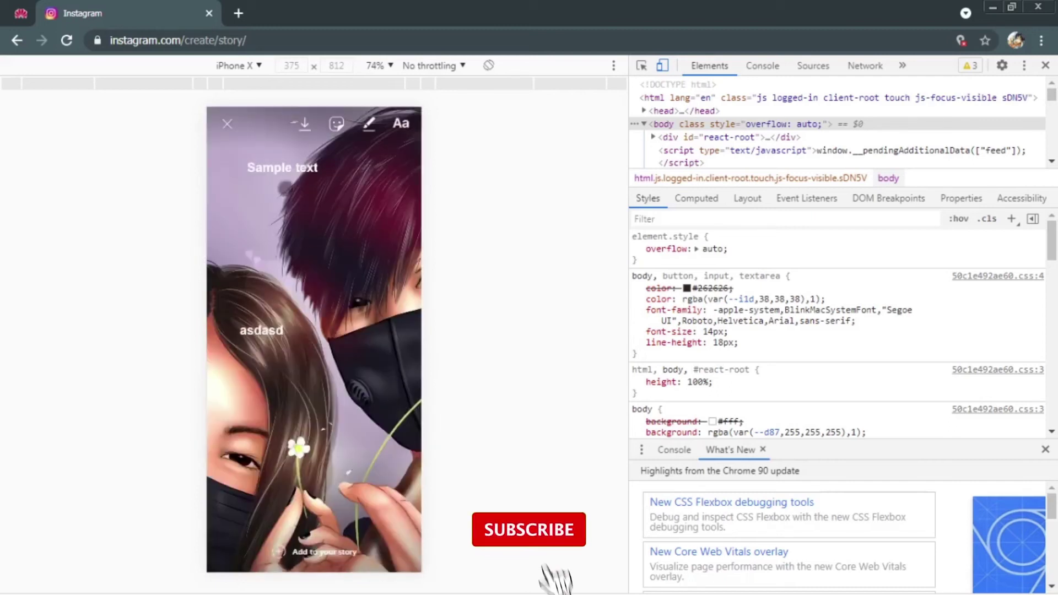
Add the purple smiling heart sticker to the story and place it over the woman's hair
{"action": "left_click", "coordinate": [337, 124]}
{"action": "scroll", "coordinate": [309, 490], "scroll_direction": "down", "scroll_amount": 5}
{"action": "left_click", "coordinate": [369, 477]}
{"action": "mouse_move", "coordinate": [316, 333]}
{"action": "left_mouse_down"}
{"action": "mouse_move", "coordinate": [280, 424]}
{"action": "mouse_move", "coordinate": [268, 383]}
{"action": "left_mouse_up"}
Adjust the pen thickness and draw a long magenta freehand line from the woman's hair down to the hands
{"action": "left_click", "coordinate": [369, 124]}
{"action": "mouse_move", "coordinate": [224, 351]}
{"action": "left_mouse_down"}
{"action": "mouse_move", "coordinate": [227, 312]}
{"action": "mouse_move", "coordinate": [228, 327]}
{"action": "left_mouse_up"}
{"action": "left_click", "coordinate": [405, 191]}
{"action": "mouse_move", "coordinate": [218, 253]}
{"action": "left_mouse_down"}
{"action": "mouse_move", "coordinate": [299, 294]}
{"action": "mouse_move", "coordinate": [361, 543]}
{"action": "left_mouse_up"}
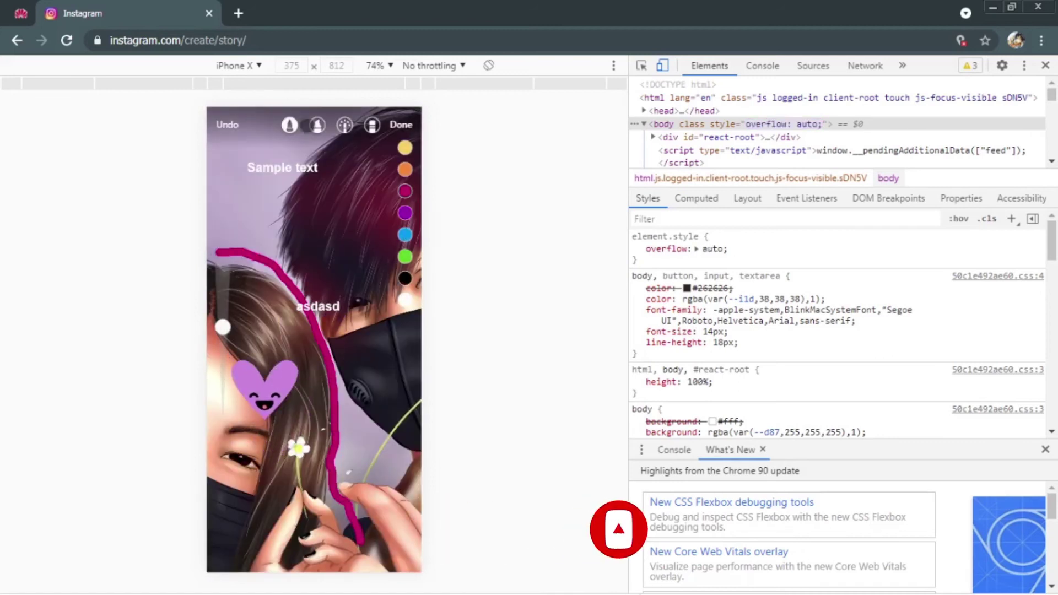
Try the marker and neon brushes with short strokes across the man's hair, and select the eraser
{"action": "left_click", "coordinate": [318, 125]}
{"action": "left_click_drag", "start_coordinate": [269, 171], "coordinate": [334, 297]}
{"action": "left_click", "coordinate": [345, 125]}
{"action": "mouse_move", "coordinate": [324, 157]}
{"action": "left_mouse_down"}
{"action": "mouse_move", "coordinate": [361, 306]}
{"action": "mouse_move", "coordinate": [325, 159]}
{"action": "left_mouse_up"}
{"action": "left_click", "coordinate": [372, 125]}
Undo all the freehand strokes drawn on the story
{"action": "left_click", "coordinate": [230, 128]}
{"action": "left_click", "coordinate": [230, 128]}
{"action": "left_click", "coordinate": [229, 128]}
{"action": "left_click", "coordinate": [229, 128]}
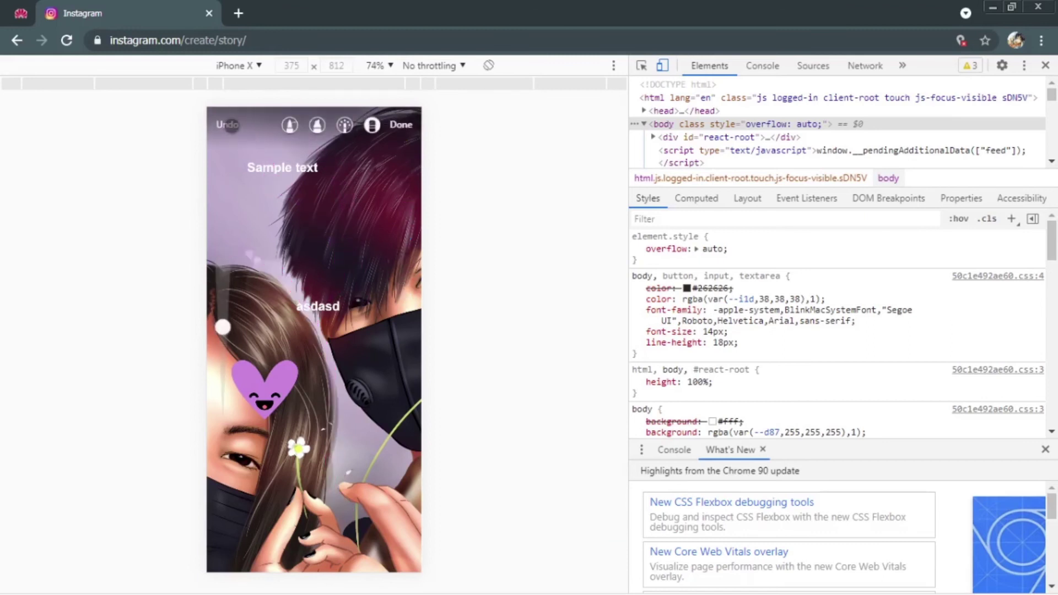
Finish drawing and discard the edited story
{"action": "left_click", "coordinate": [399, 127]}
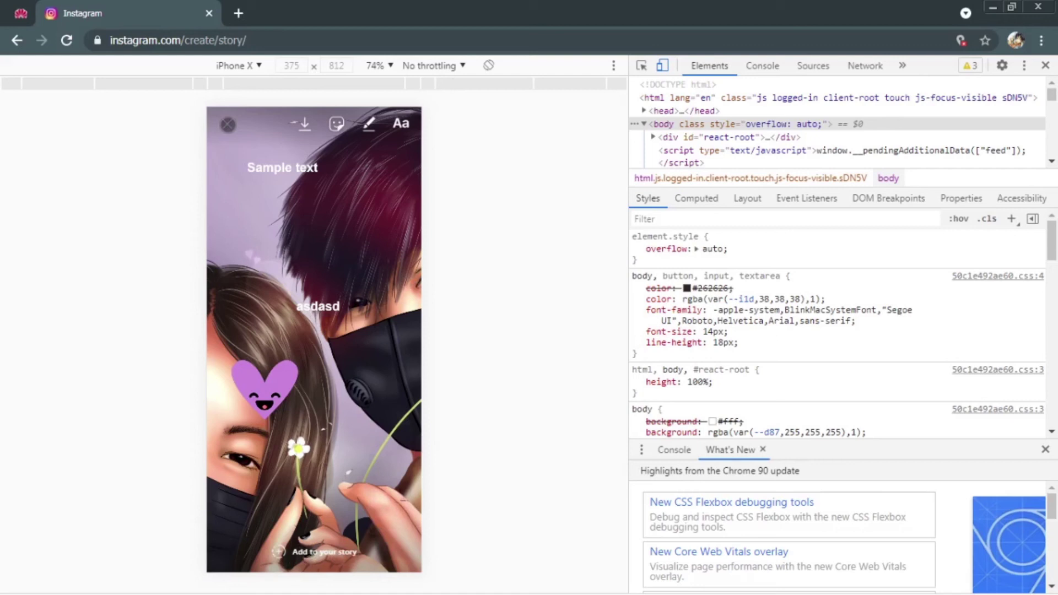
{"action": "left_click", "coordinate": [228, 125]}
{"action": "left_click", "coordinate": [321, 391]}
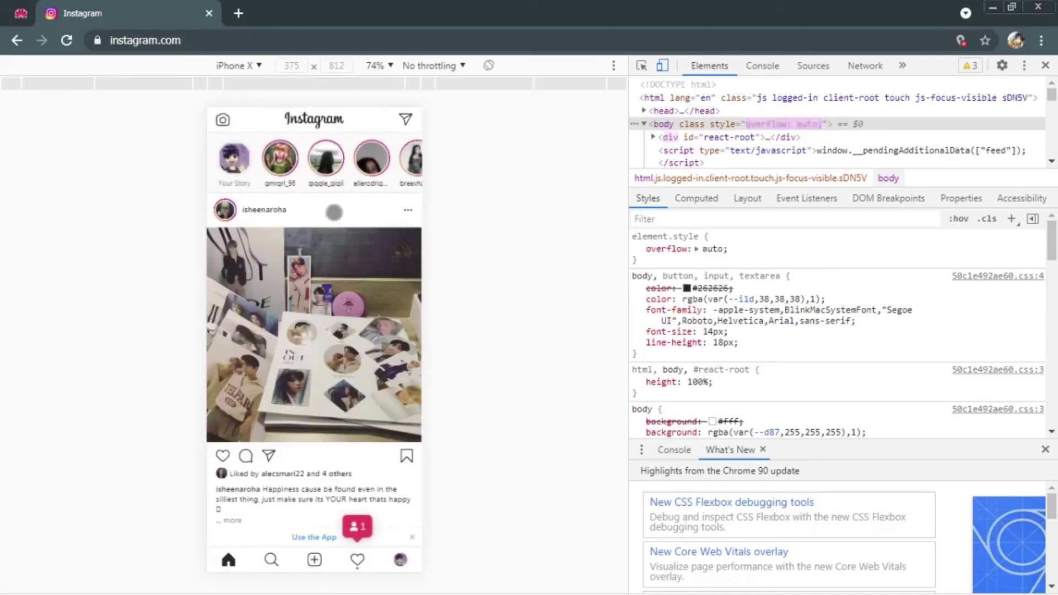
Open the account's own profile and view its most recent photo post
{"action": "left_click", "coordinate": [235, 160]}
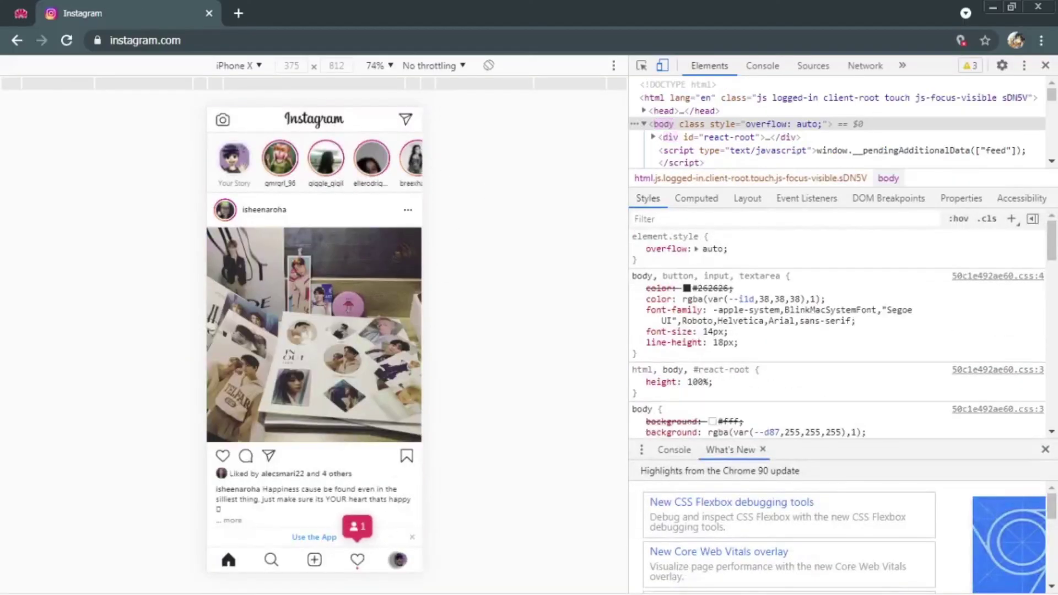
{"action": "left_click", "coordinate": [398, 560]}
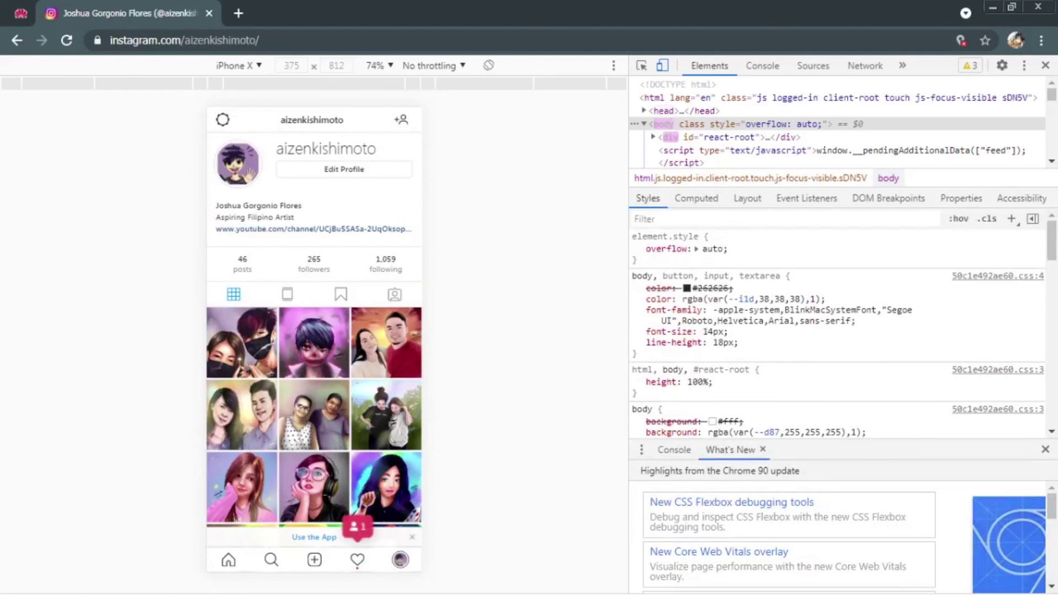
{"action": "left_click", "coordinate": [242, 343]}
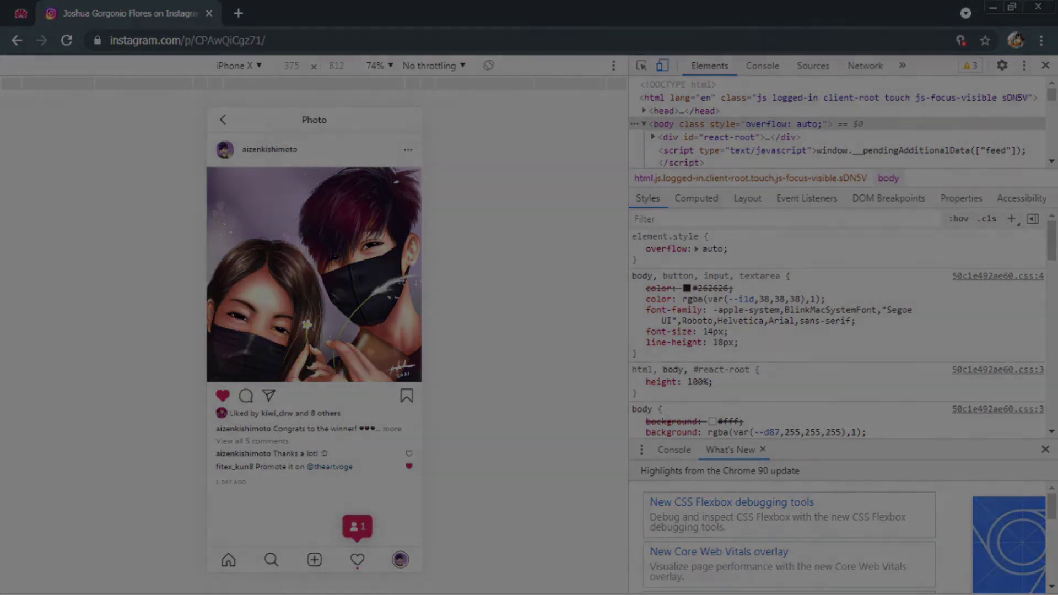
{"action": "left_click", "coordinate": [410, 540]}
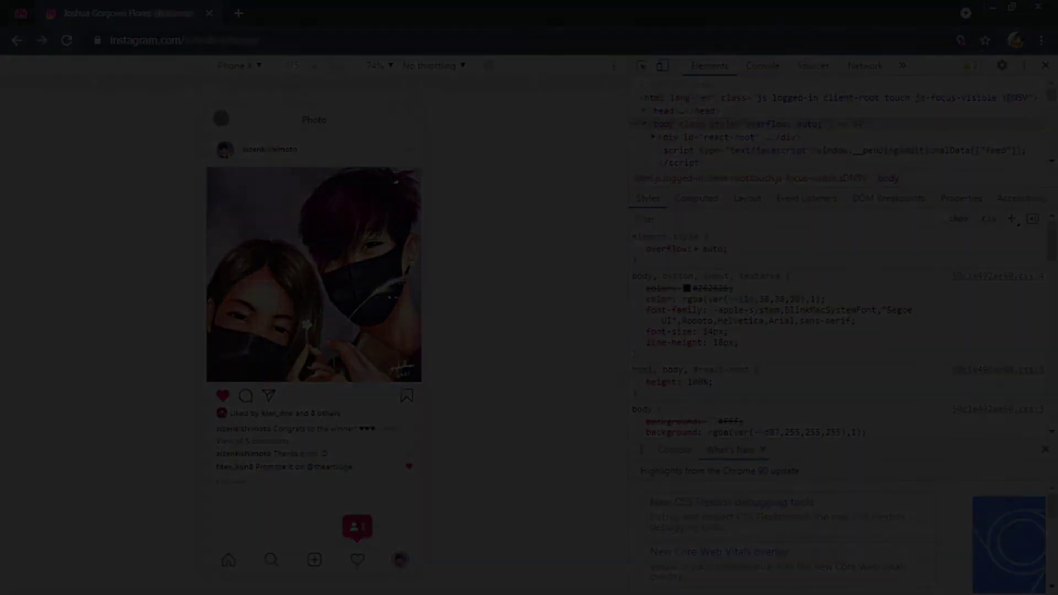